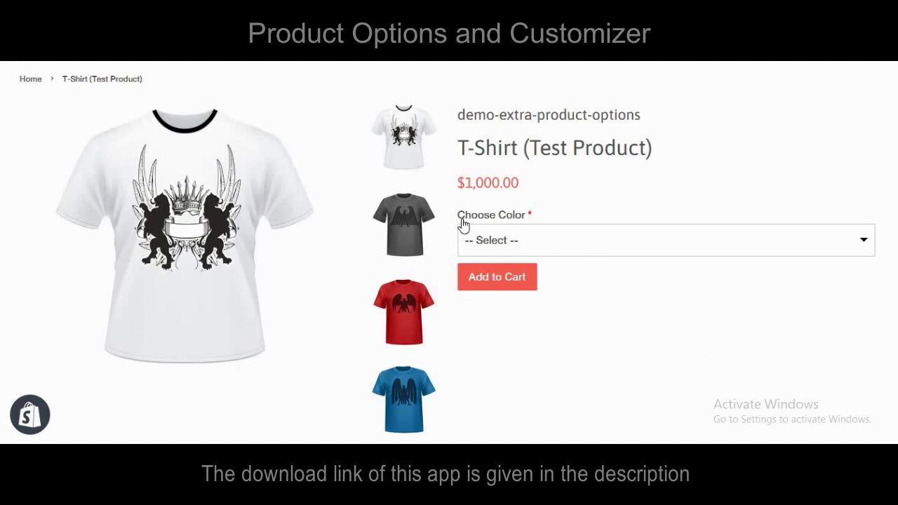
Step: Try Red, Green and Blue under Choose Color, then drop Blue, leaving the price at $1,180.00
click(509, 245)
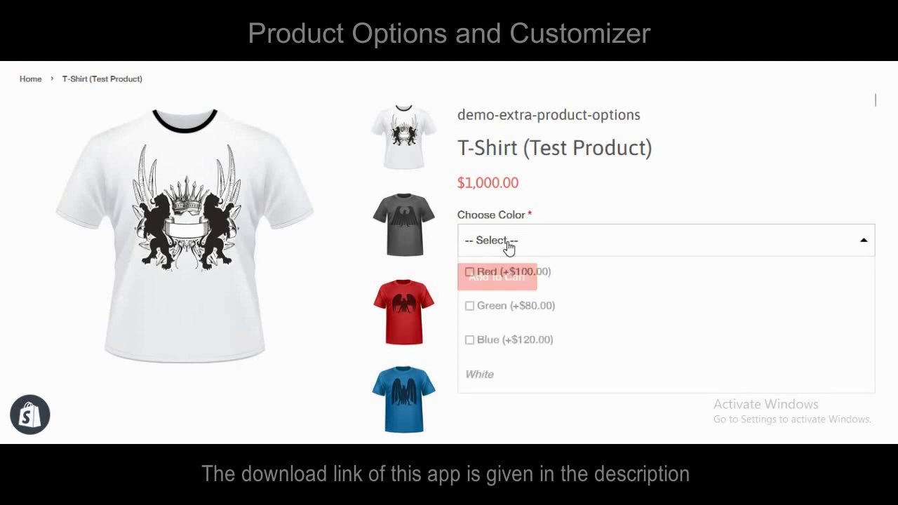
click(470, 272)
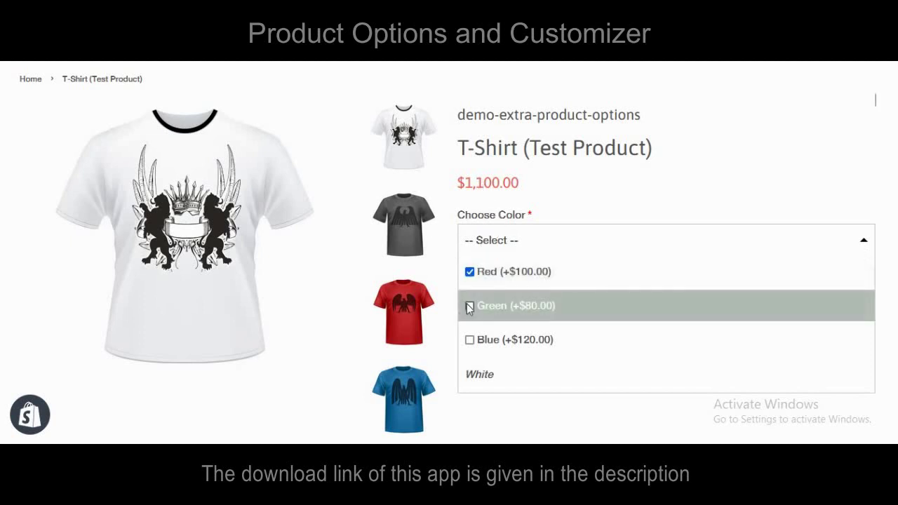
click(469, 307)
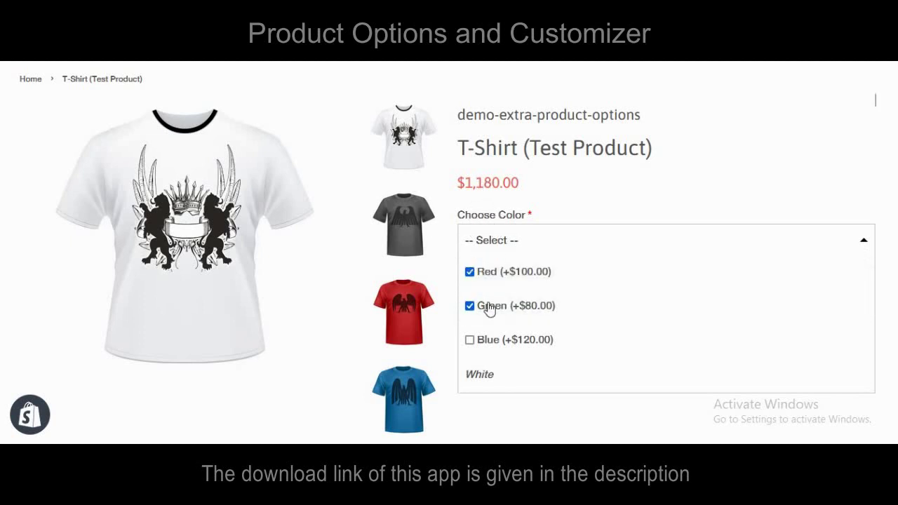
click(470, 341)
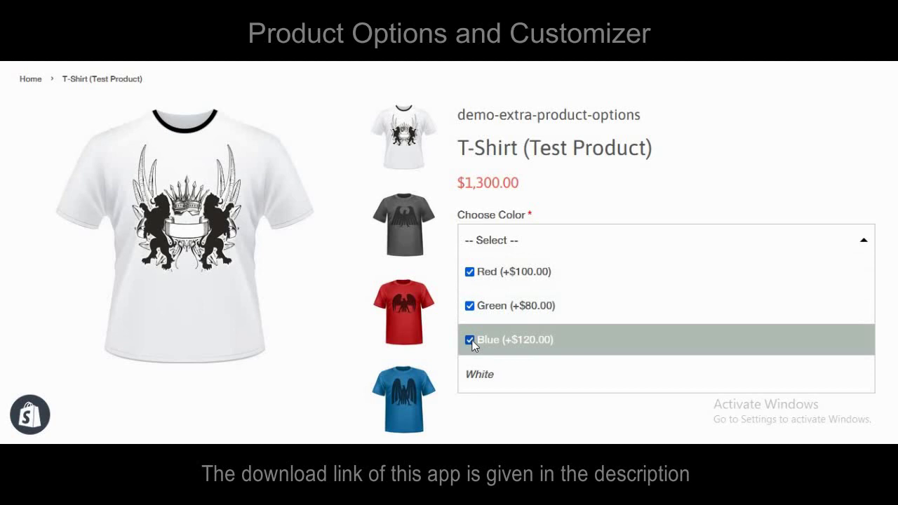
click(470, 341)
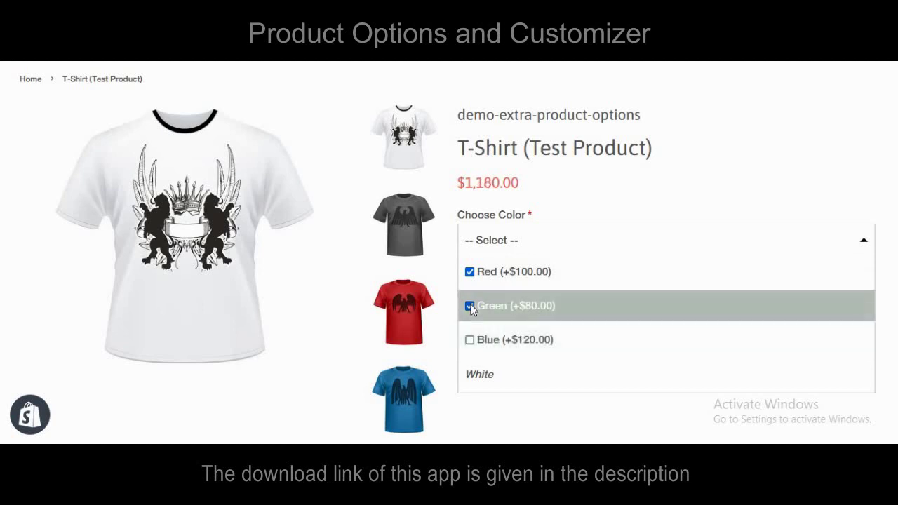
Step: Close the color list, then start a new option field in Template 2's Edit Options
click(863, 244)
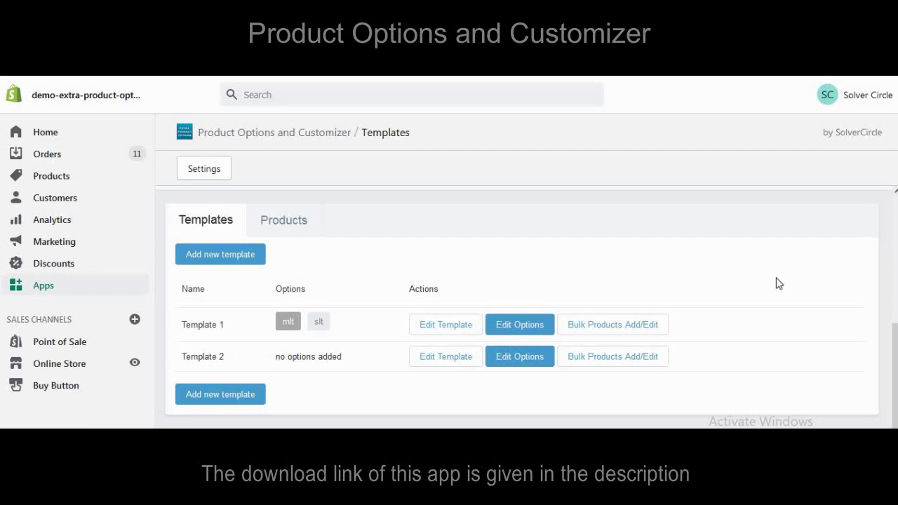
click(514, 360)
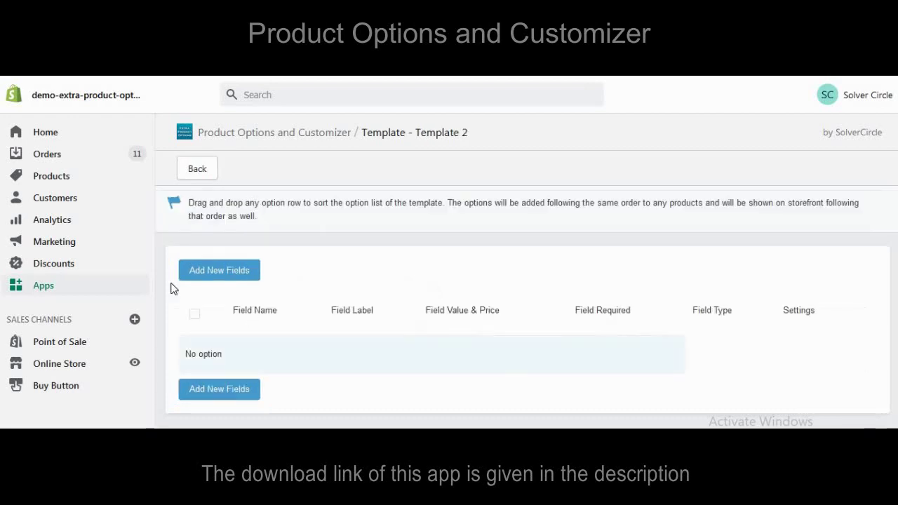
click(219, 270)
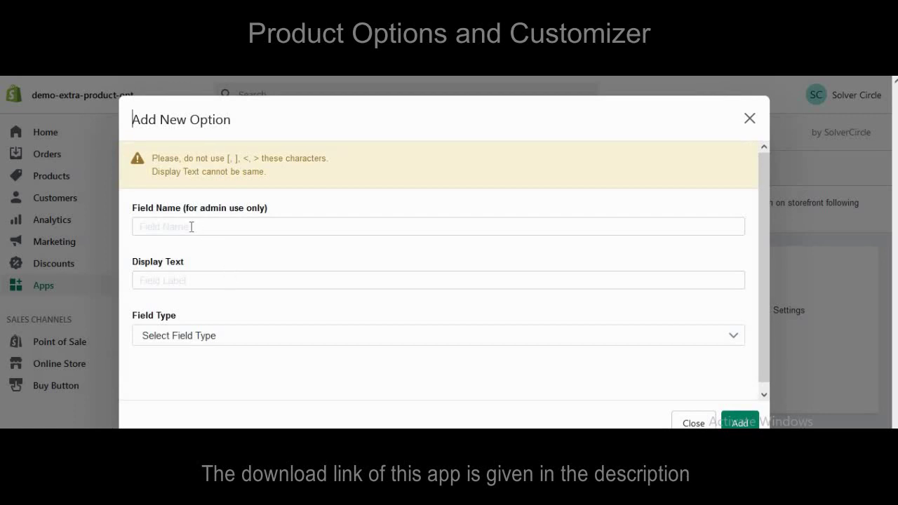
Step: Enter 'Choose Color' as field name and display text, type Drop Down List(Multi-select), marked Required
click(191, 227)
text(Ch)
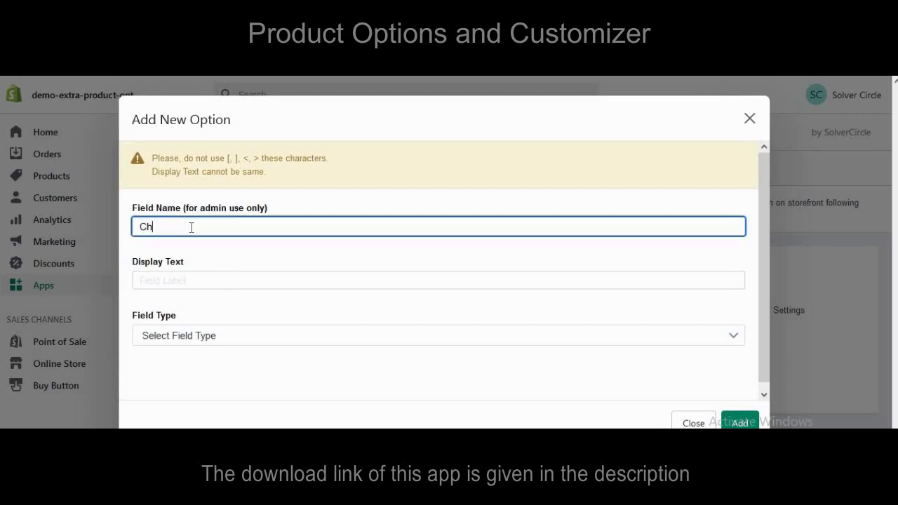
text(oose Color)
key(Tab)
text(Ch)
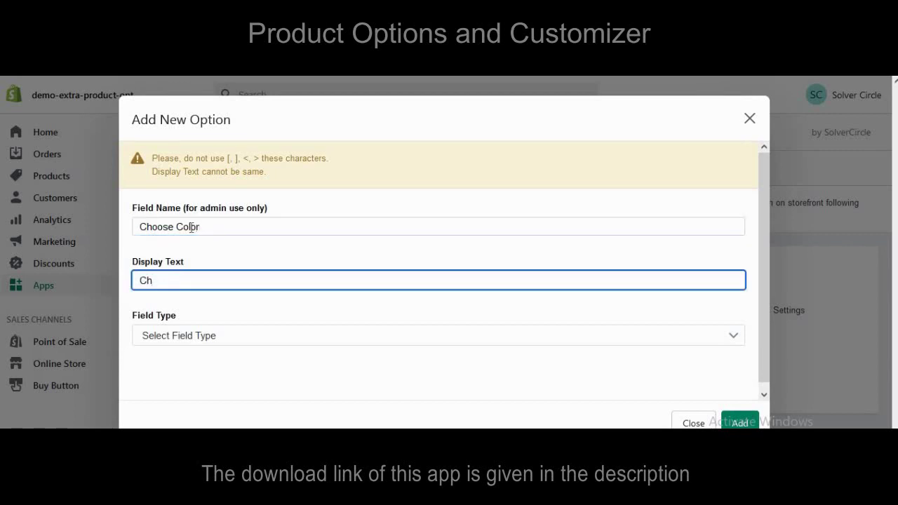
text(oose Color)
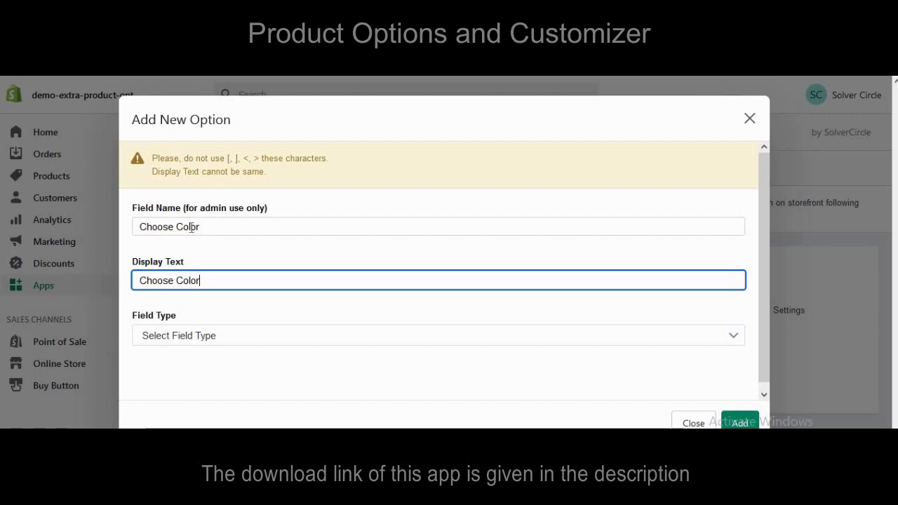
click(191, 335)
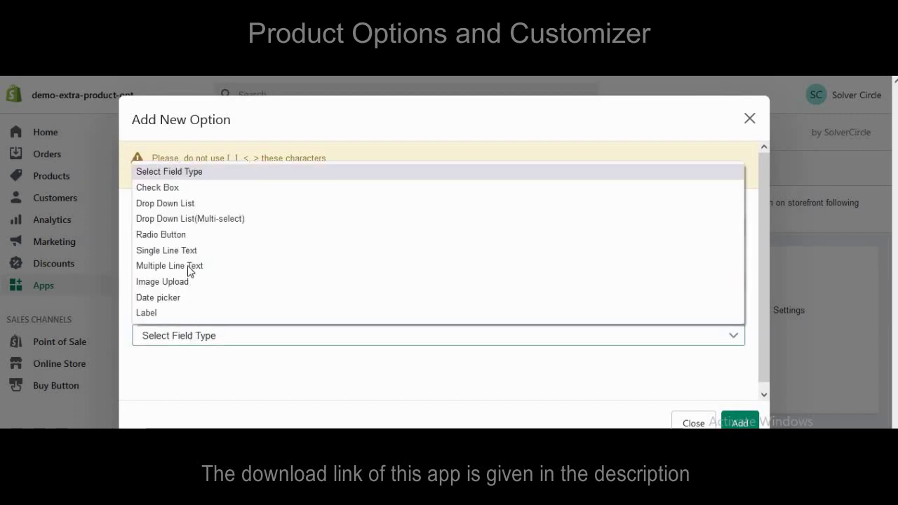
click(193, 219)
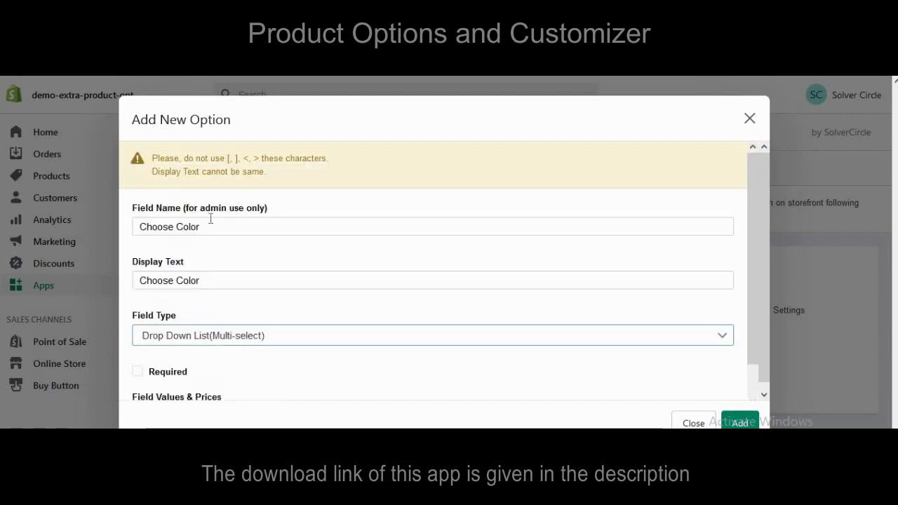
click(137, 365)
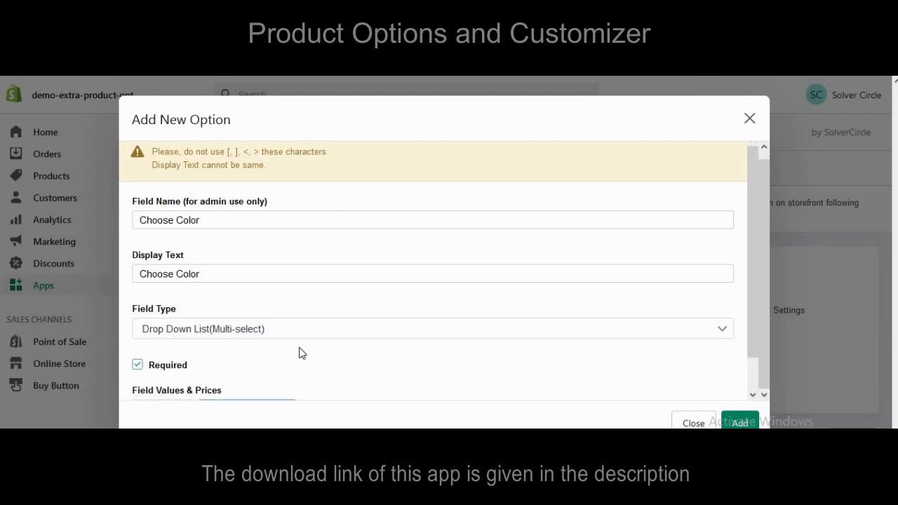
scroll(301, 353, down, 1)
Step: Add value rows Red priced 100 and Green priced 80
click(170, 384)
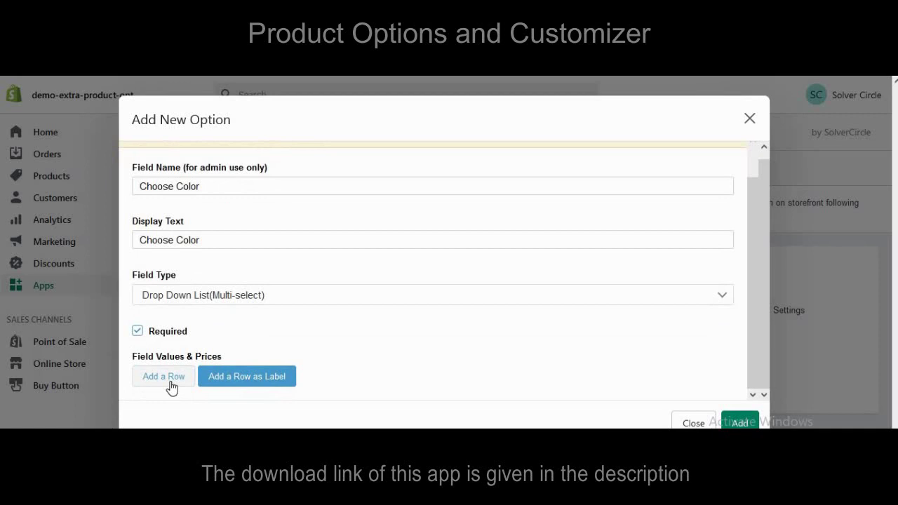
scroll(171, 384, down, 1)
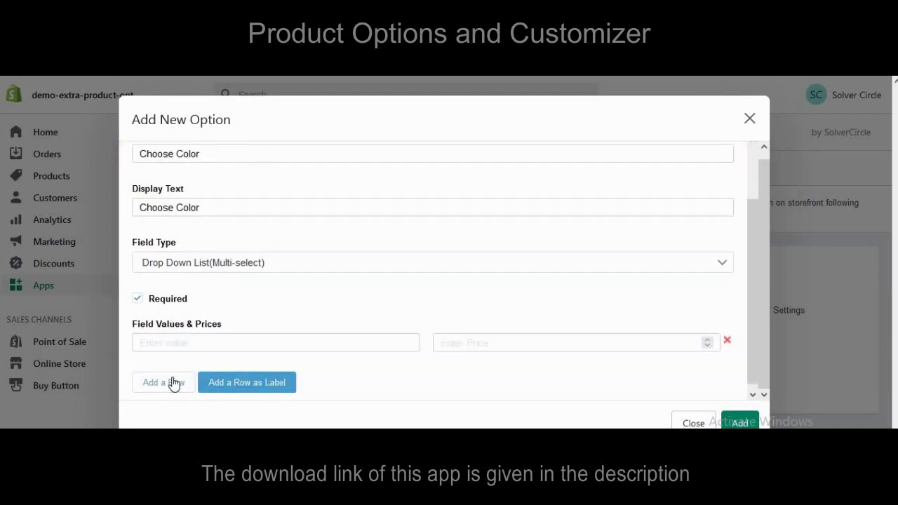
click(188, 339)
text(Red)
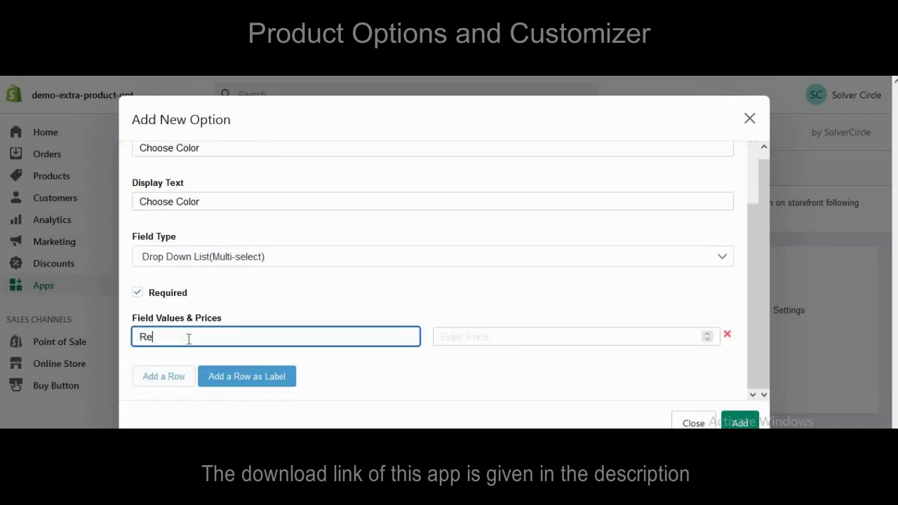
key(Tab)
text(100)
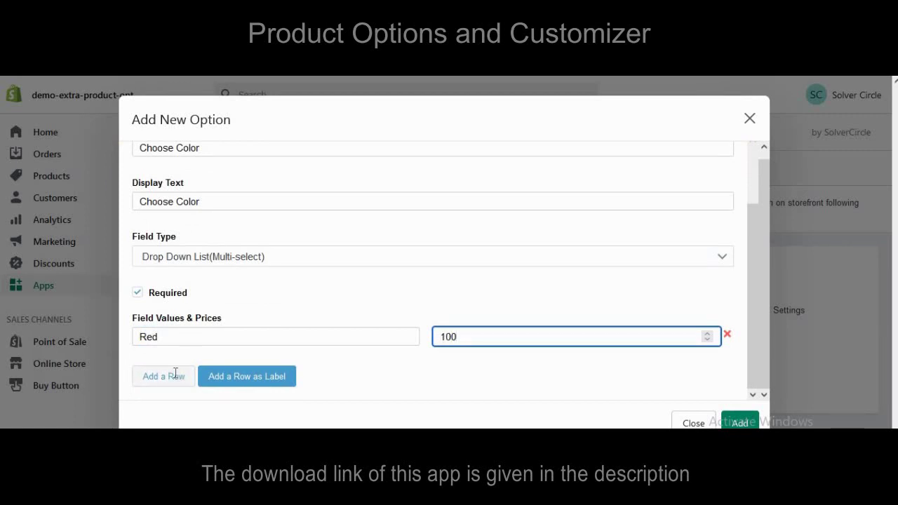
click(176, 373)
click(186, 373)
scroll(186, 375, down, 1)
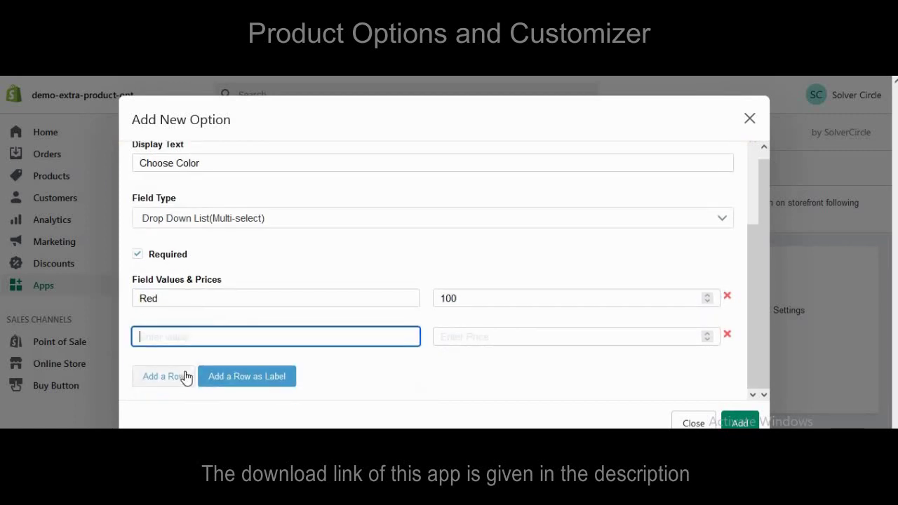
text(Green)
click(481, 336)
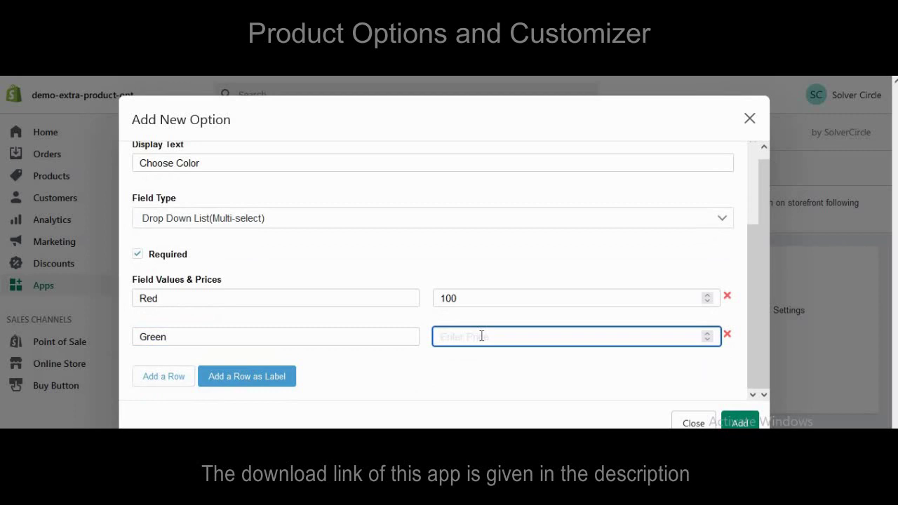
text(80)
Step: Add a Blue row priced 120 and a label row reading White
click(164, 377)
scroll(167, 340, down, 1)
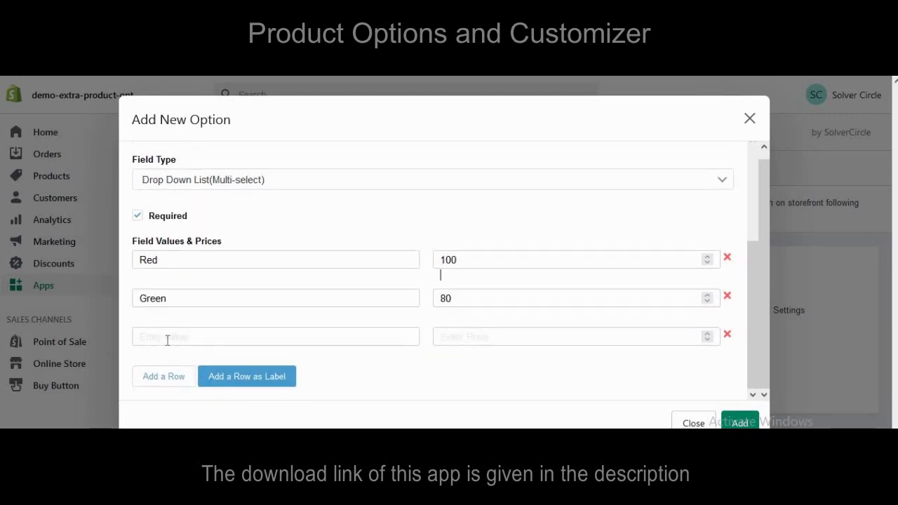
click(166, 339)
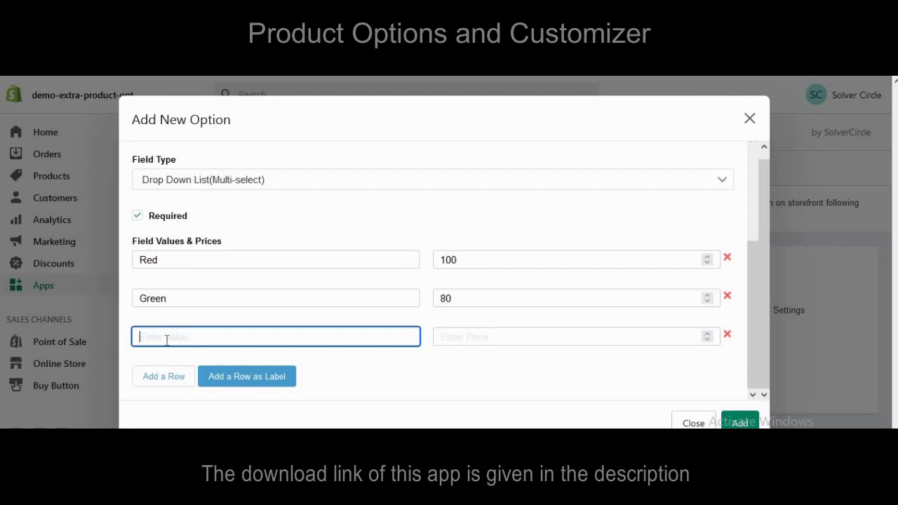
text(Blue)
click(456, 337)
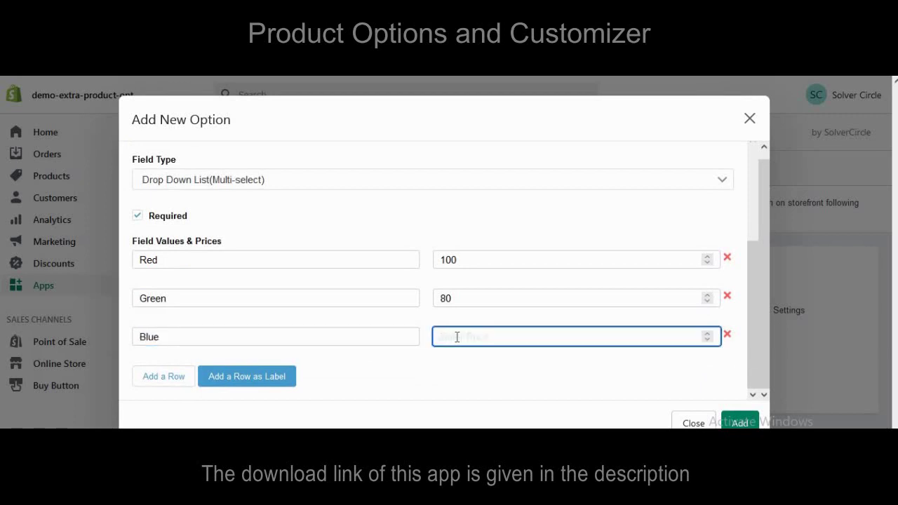
text(120)
click(232, 377)
scroll(238, 377, down, 1)
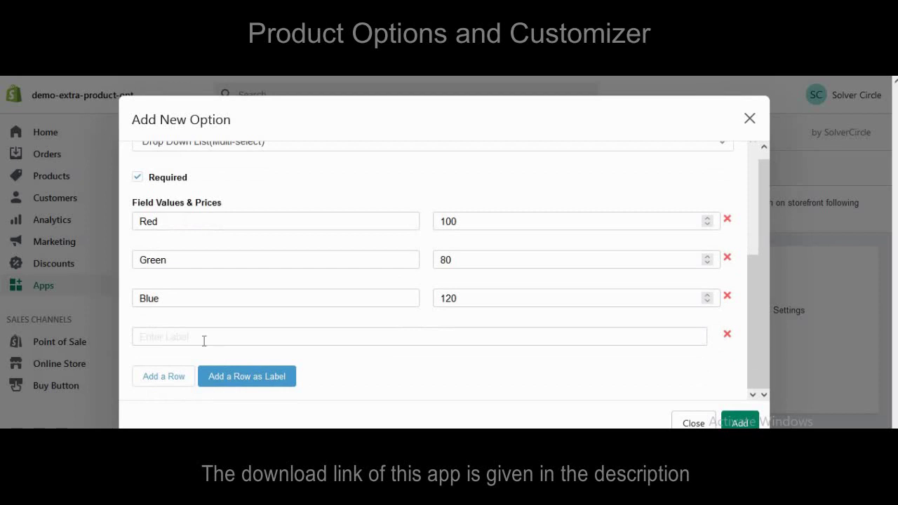
click(204, 338)
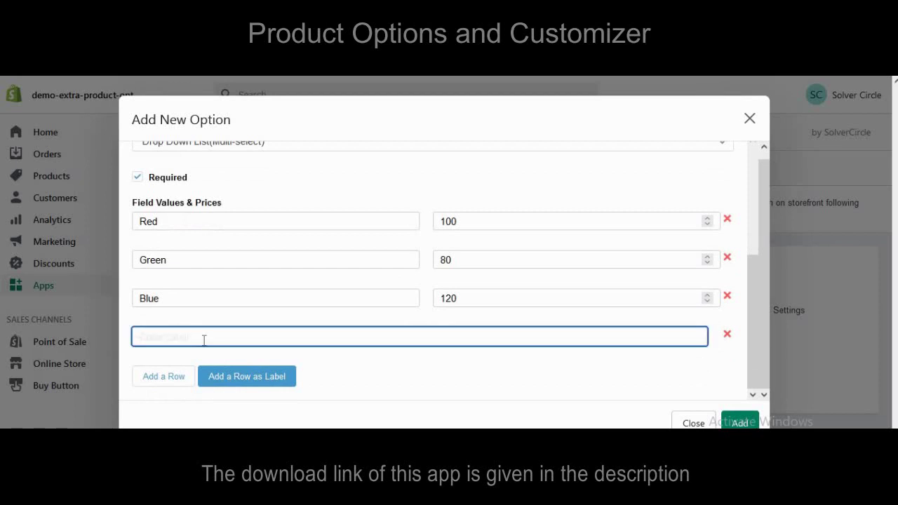
text(White)
click(395, 367)
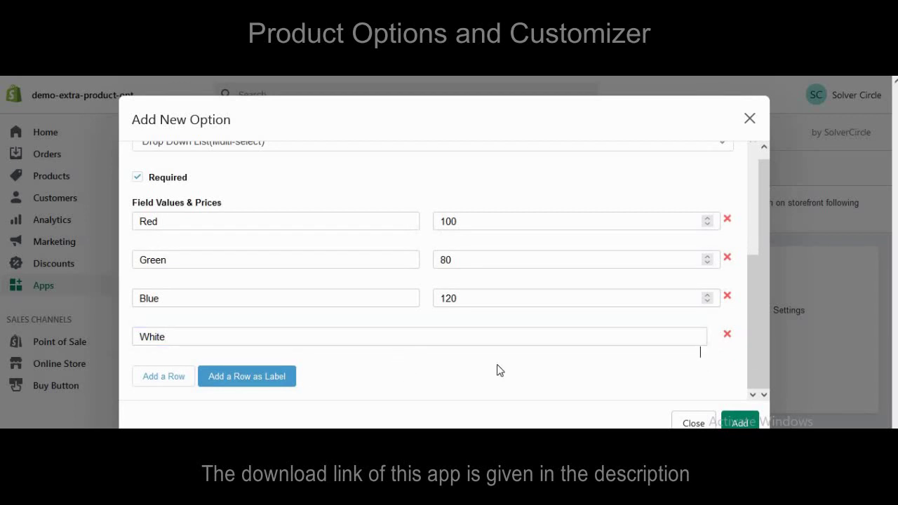
Step: Save the Choose Color option into Template 2, review its field list, and return to Templates
click(741, 424)
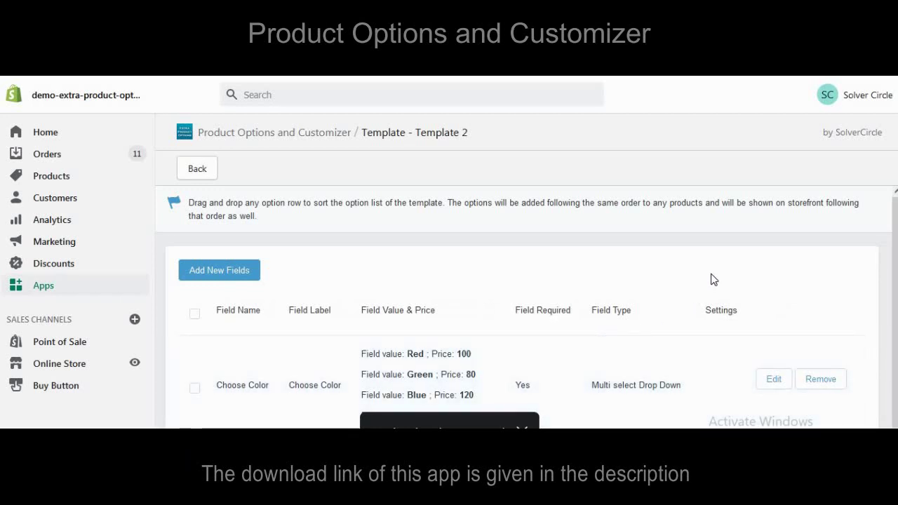
scroll(710, 279, down, 1)
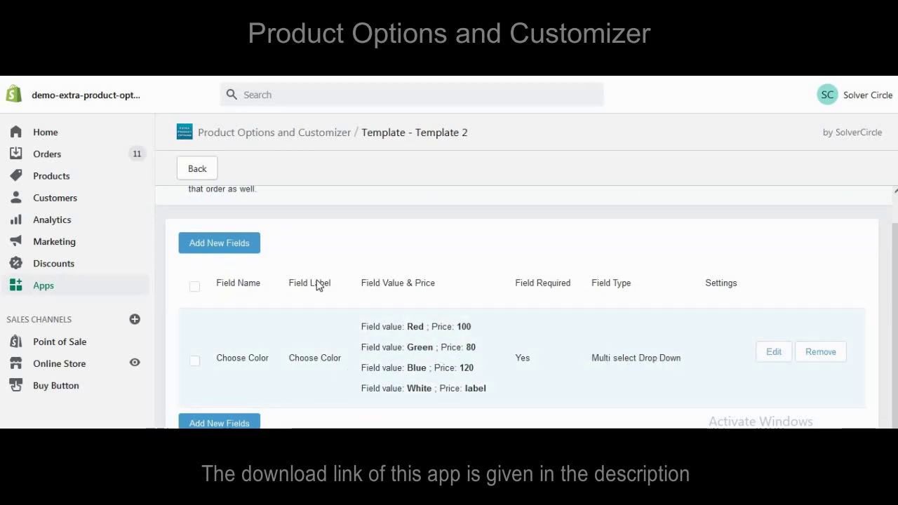
scroll(307, 282, up, 1)
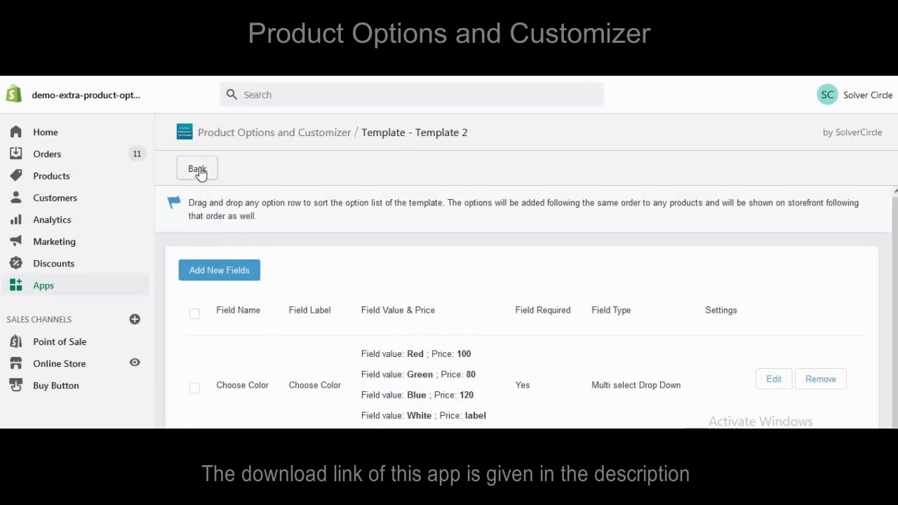
click(199, 170)
scroll(489, 258, down, 4)
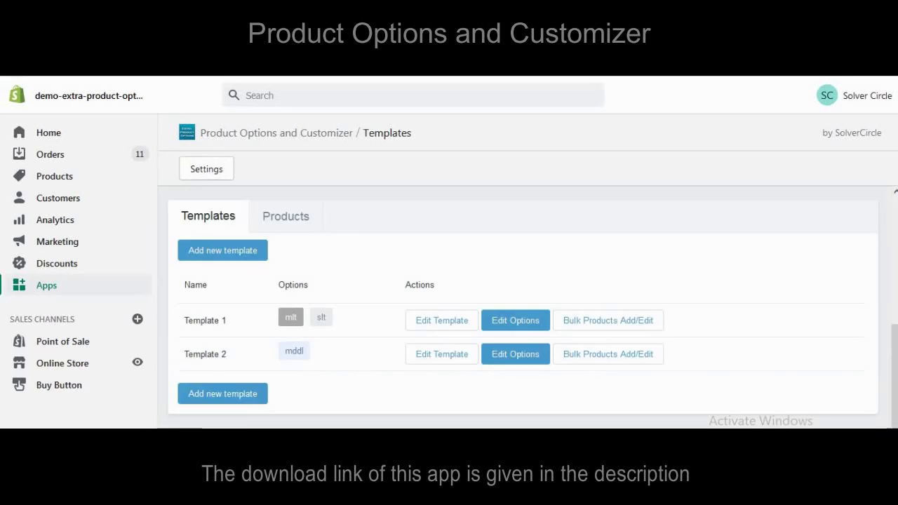
Step: Bulk-assign Template 2 to T-Shirt (Test Product) and T-Shirt (Mandatory & Optional Options)
click(590, 356)
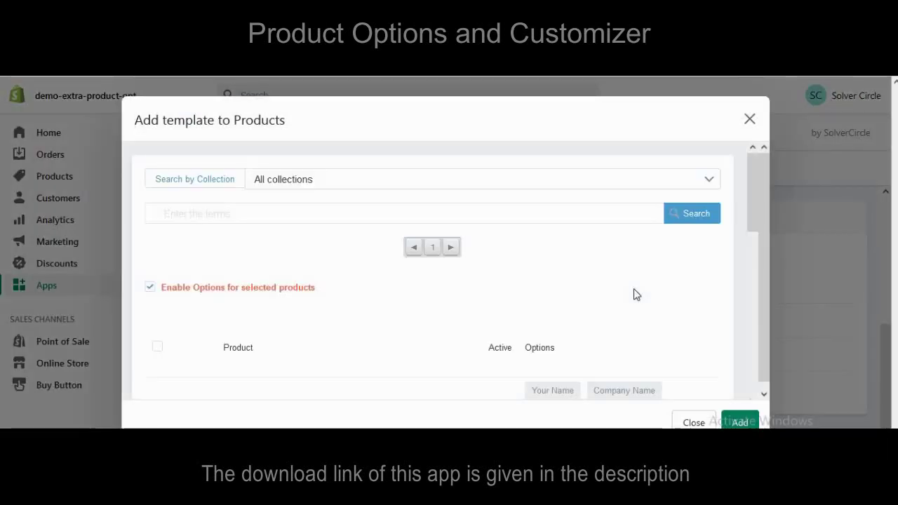
scroll(636, 294, down, 7)
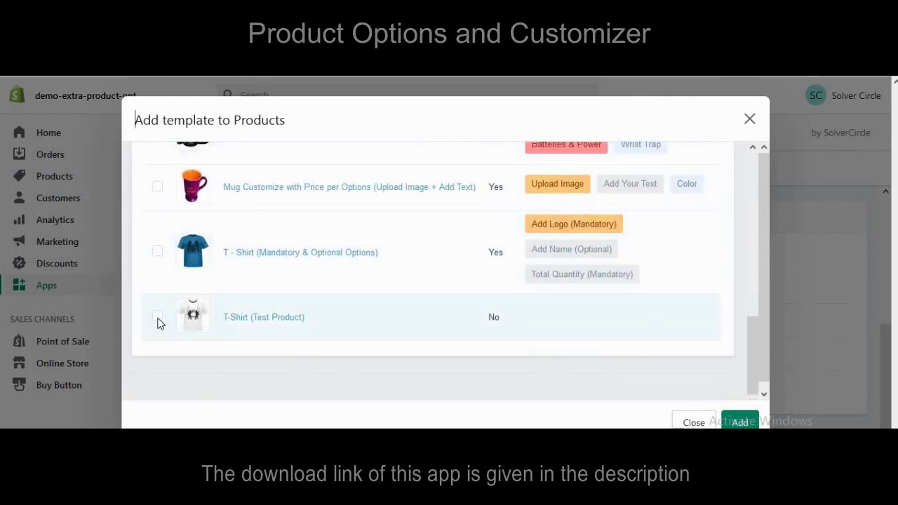
click(157, 317)
click(157, 252)
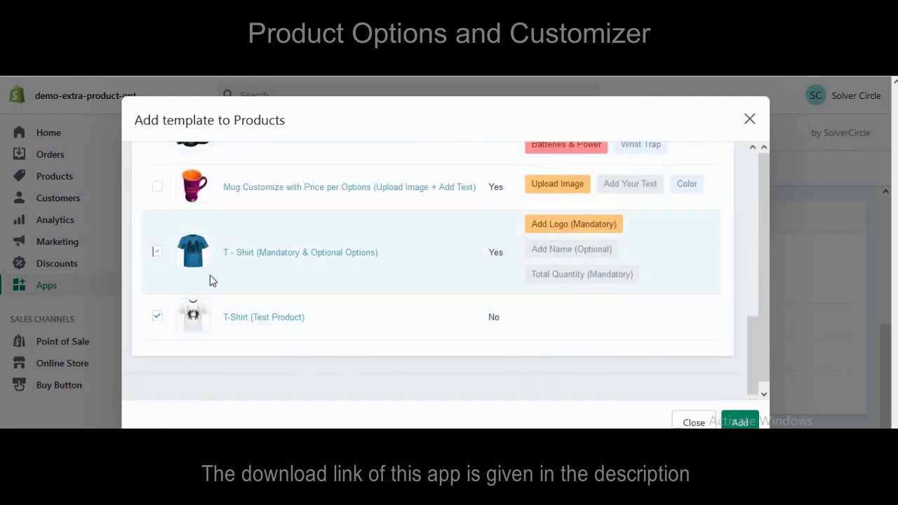
click(742, 423)
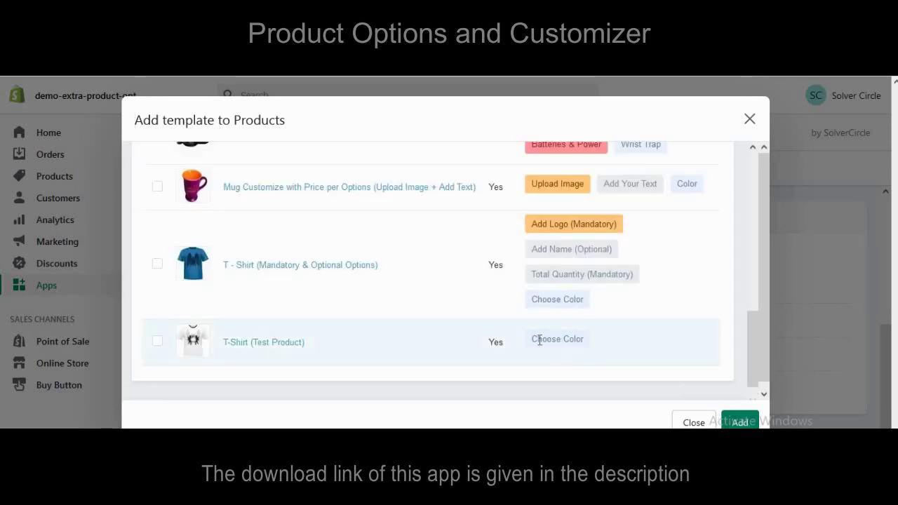
Step: Confirm both T-Shirt rows now show Choose Color, then close the assignment window
drag(535, 339, 591, 339)
click(589, 339)
mouse_move(532, 297)
mouse_down()
mouse_move(593, 303)
mouse_move(534, 300)
mouse_up()
click(587, 301)
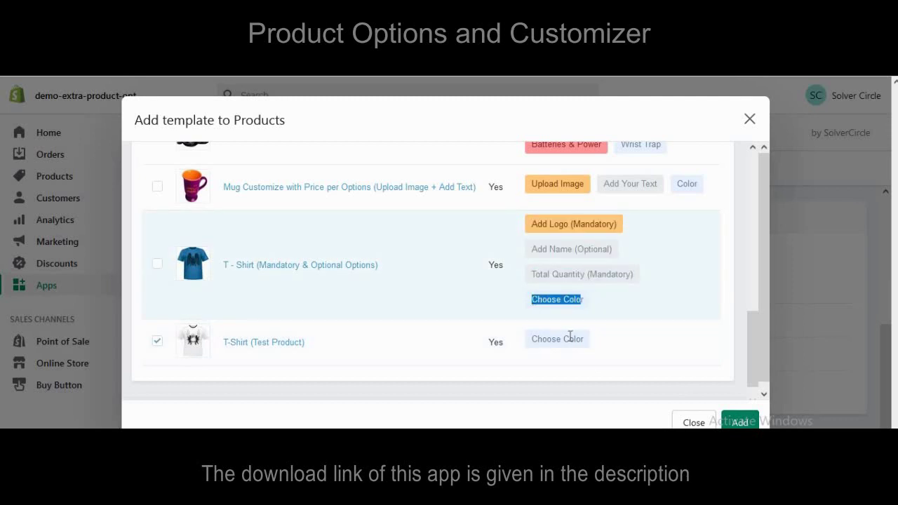
click(600, 309)
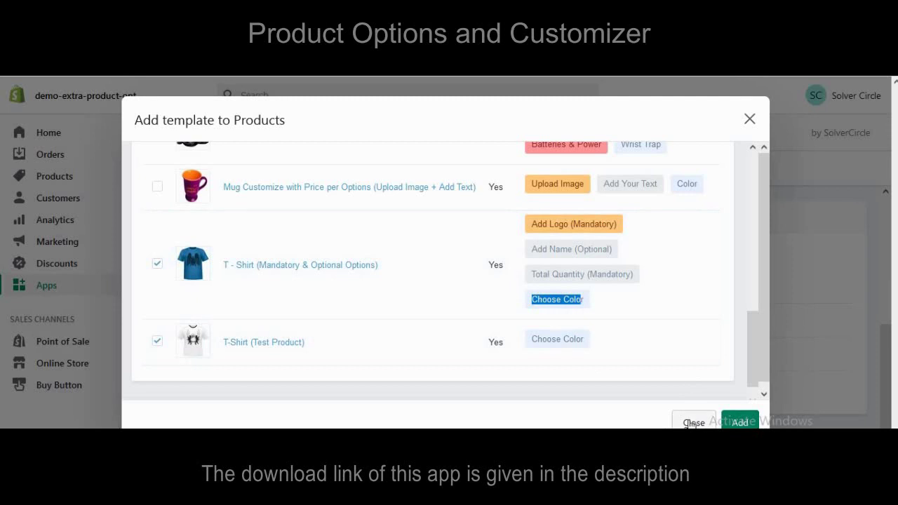
click(693, 423)
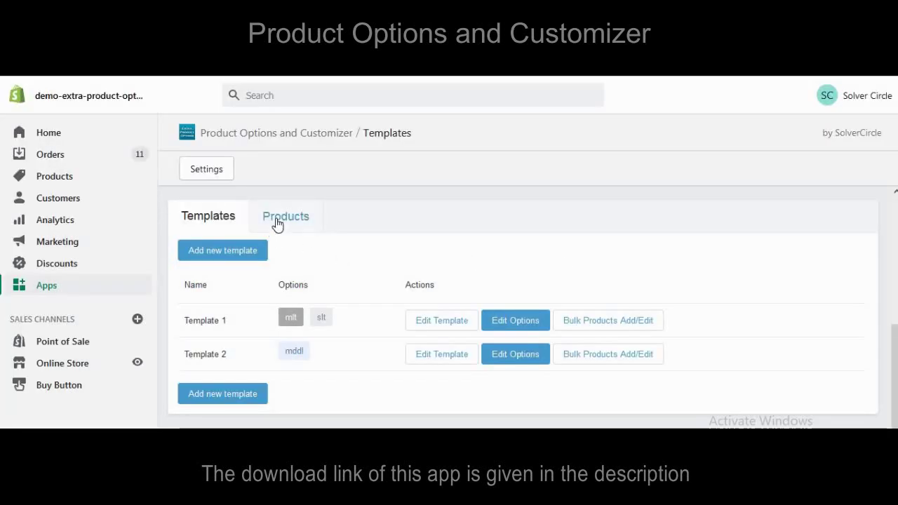
Step: Inspect T-Shirt (Test Product)'s options and field types, closing the new-field dialog without adding anything
click(278, 219)
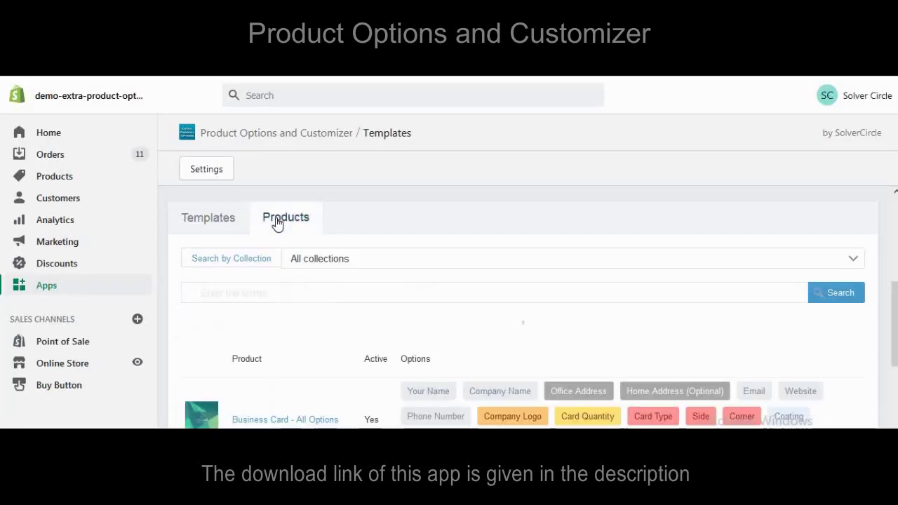
scroll(477, 284, down, 4)
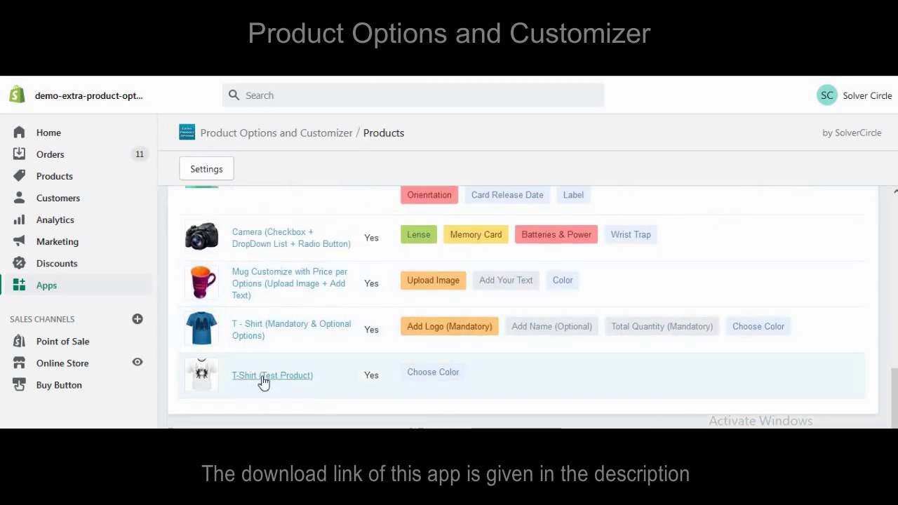
click(264, 376)
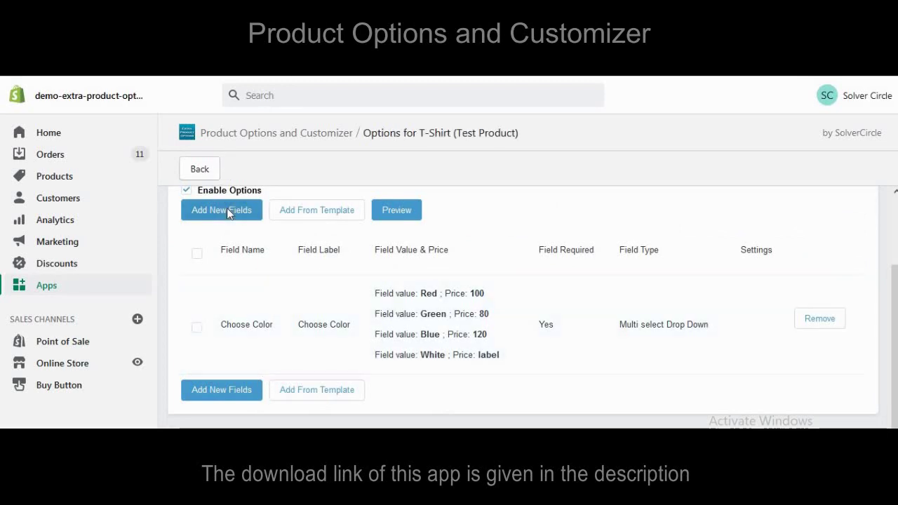
click(227, 209)
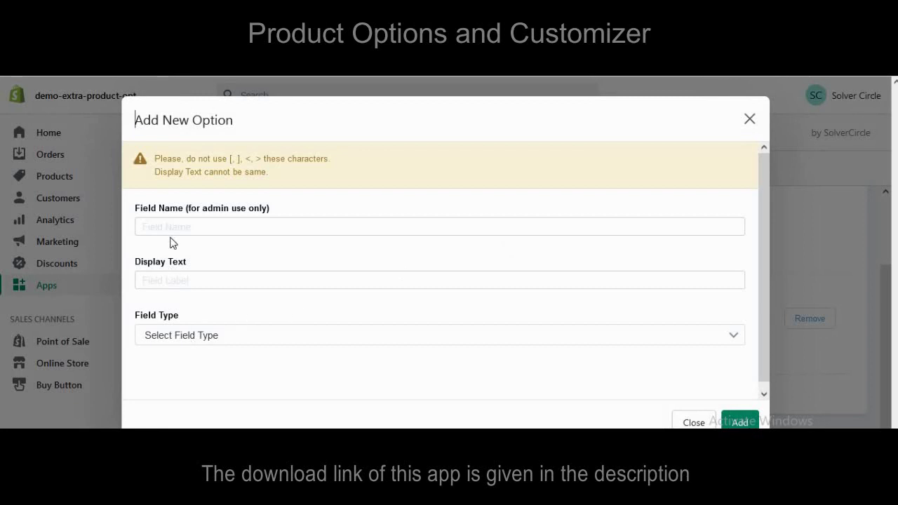
click(176, 337)
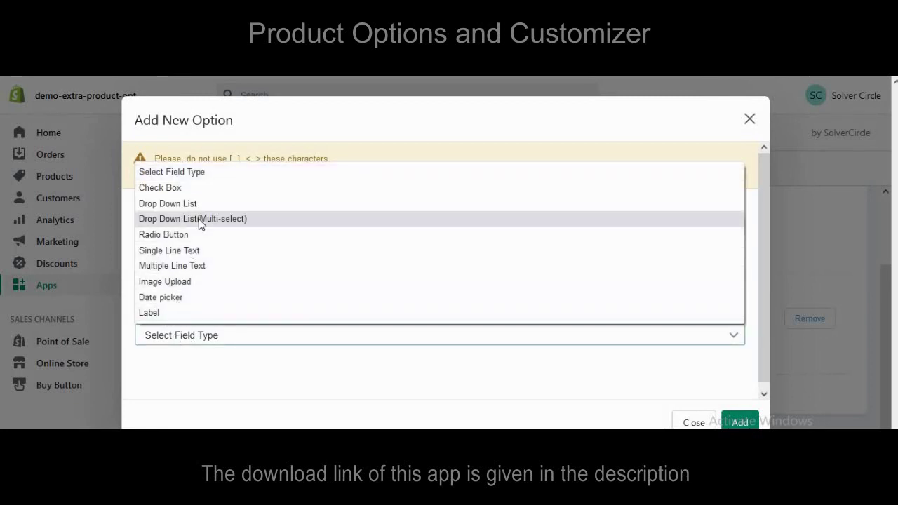
click(276, 386)
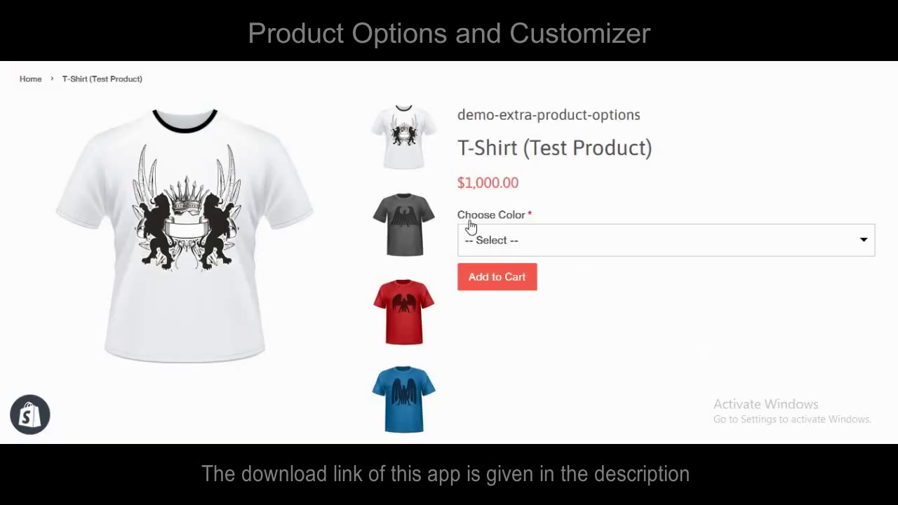
Step: Tick Red (+$100), Green (+$80) and Blue (+$120), then untick Blue, giving $1,180.00
click(511, 246)
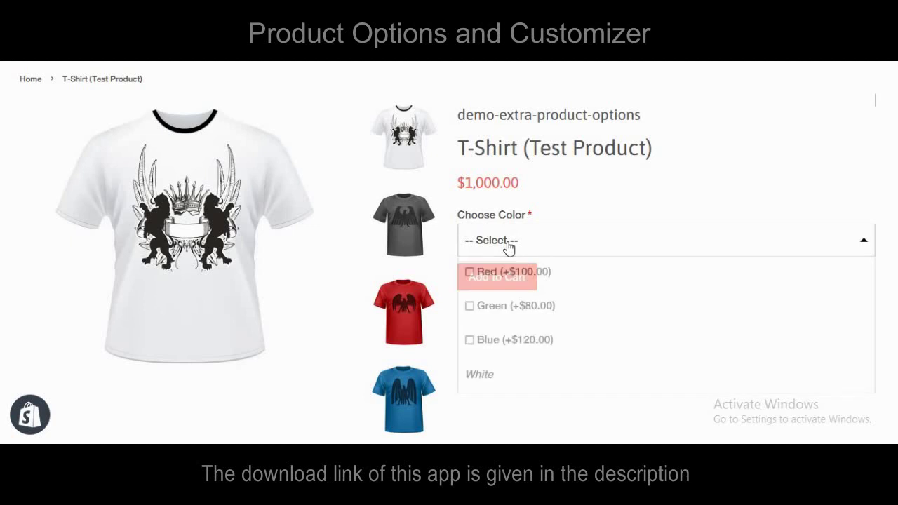
click(470, 272)
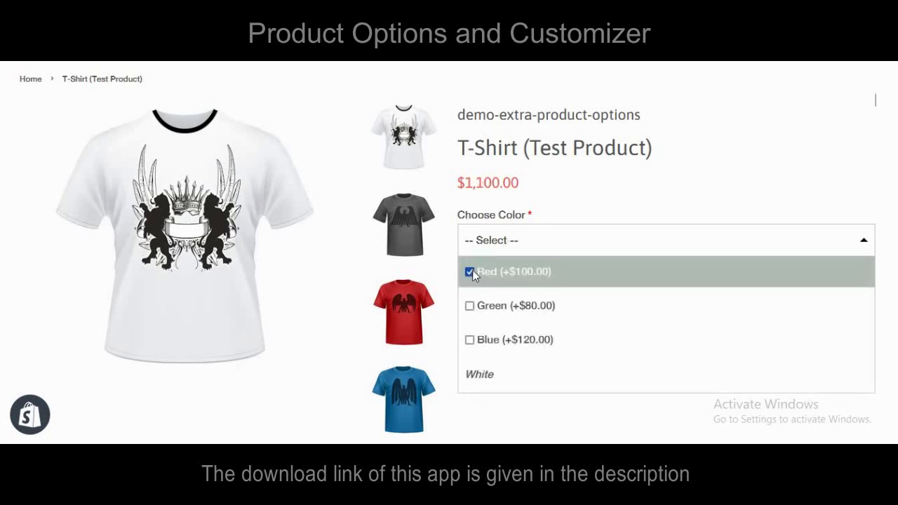
click(470, 307)
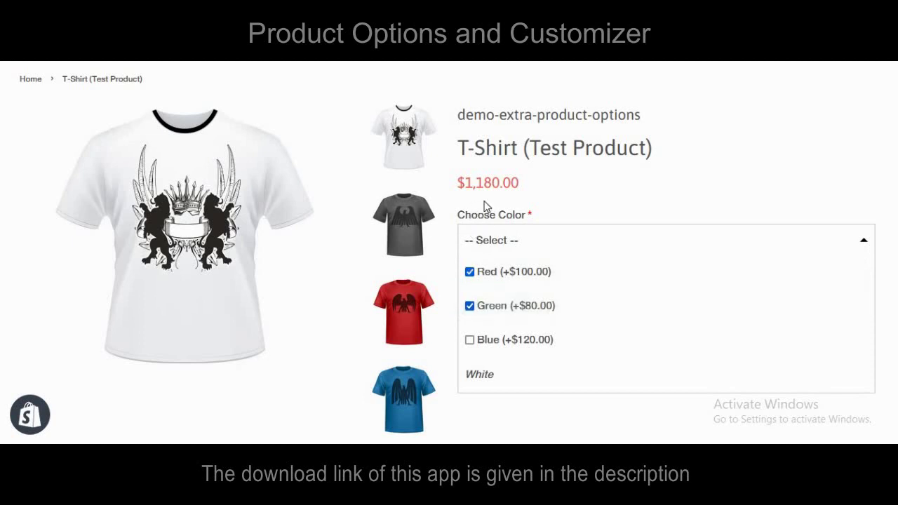
click(471, 340)
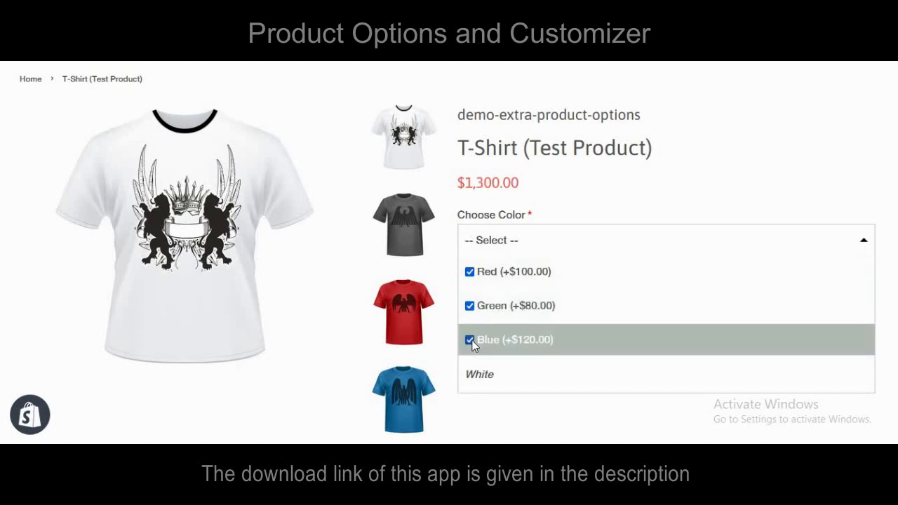
click(470, 341)
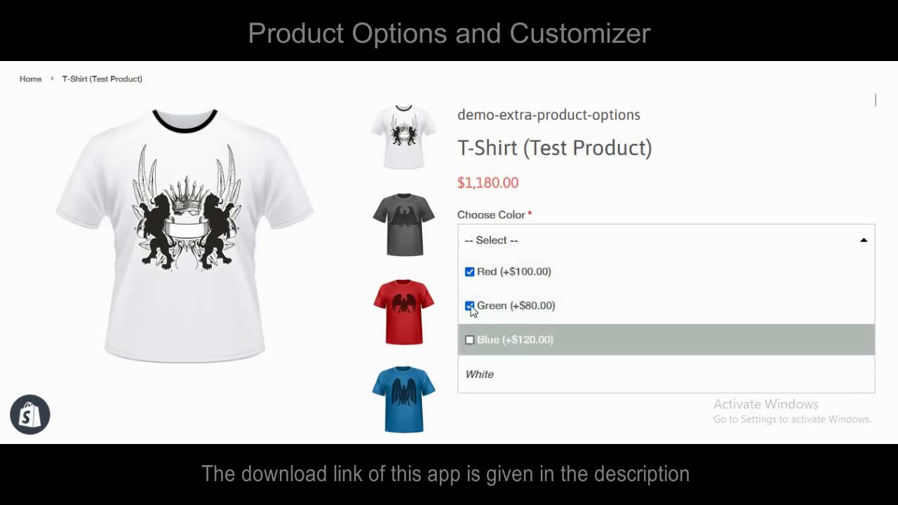